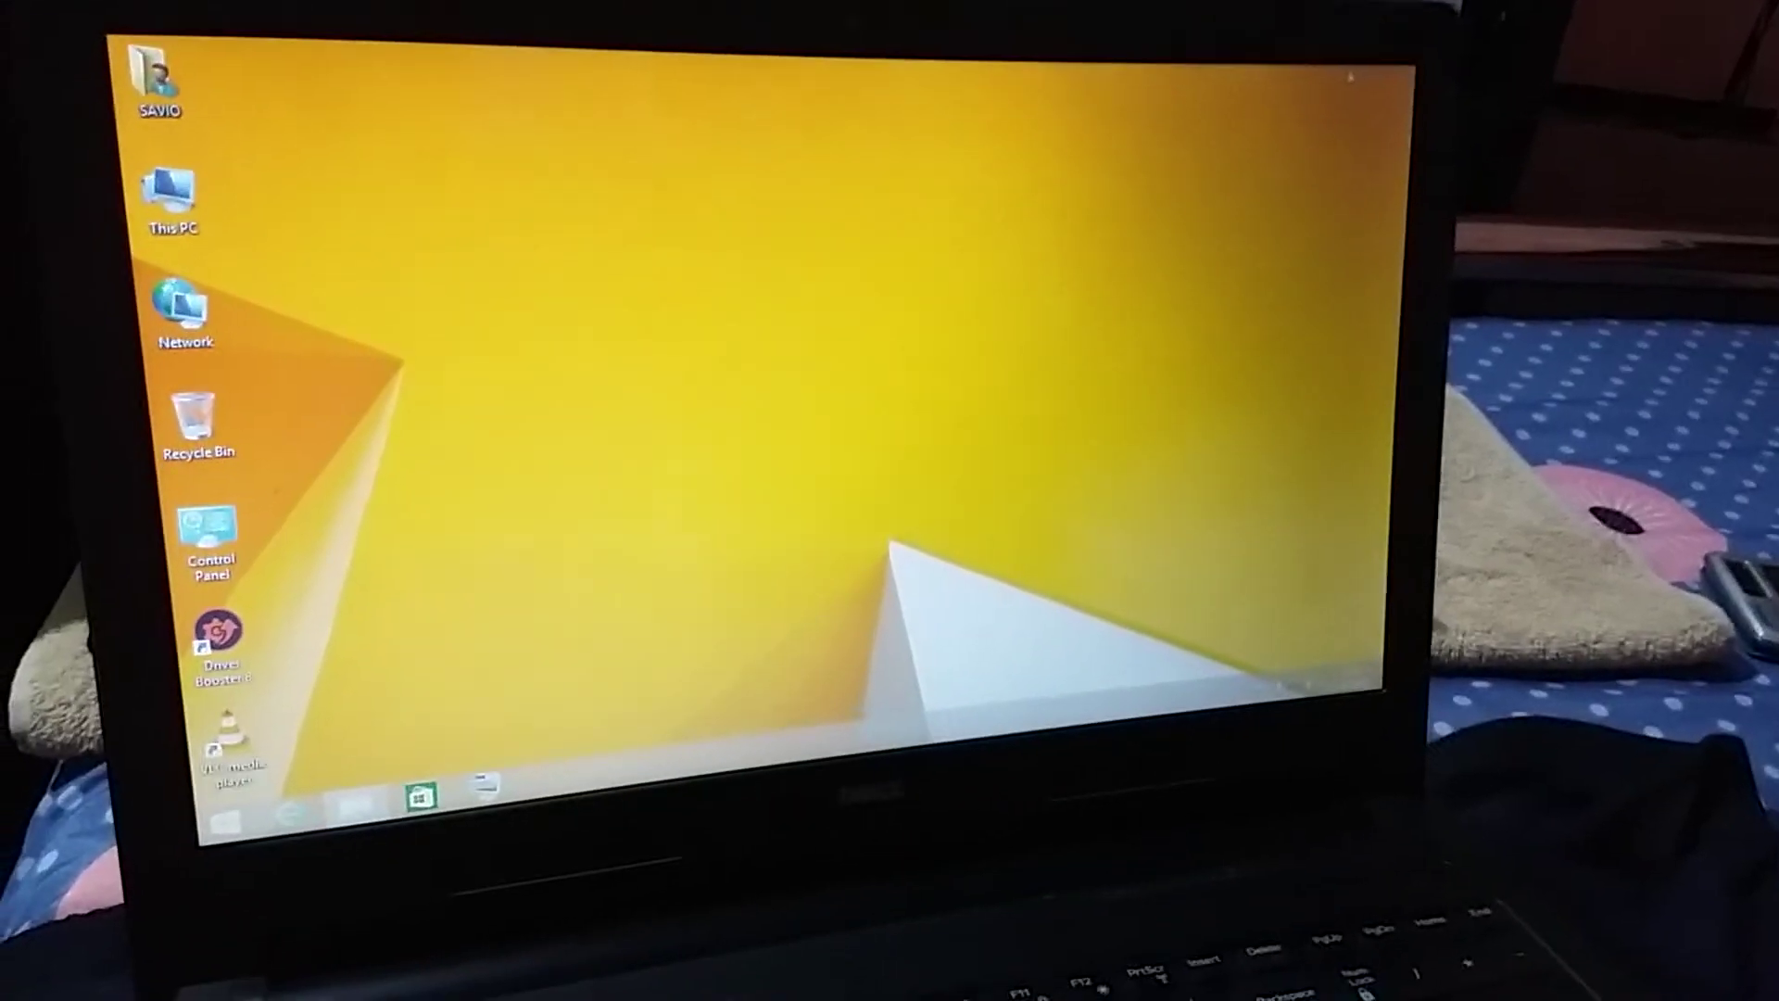
Launch VLC media player from its desktop shortcut and bring up the Tools menu
{"action": "left_click", "coordinate": [173, 642]}
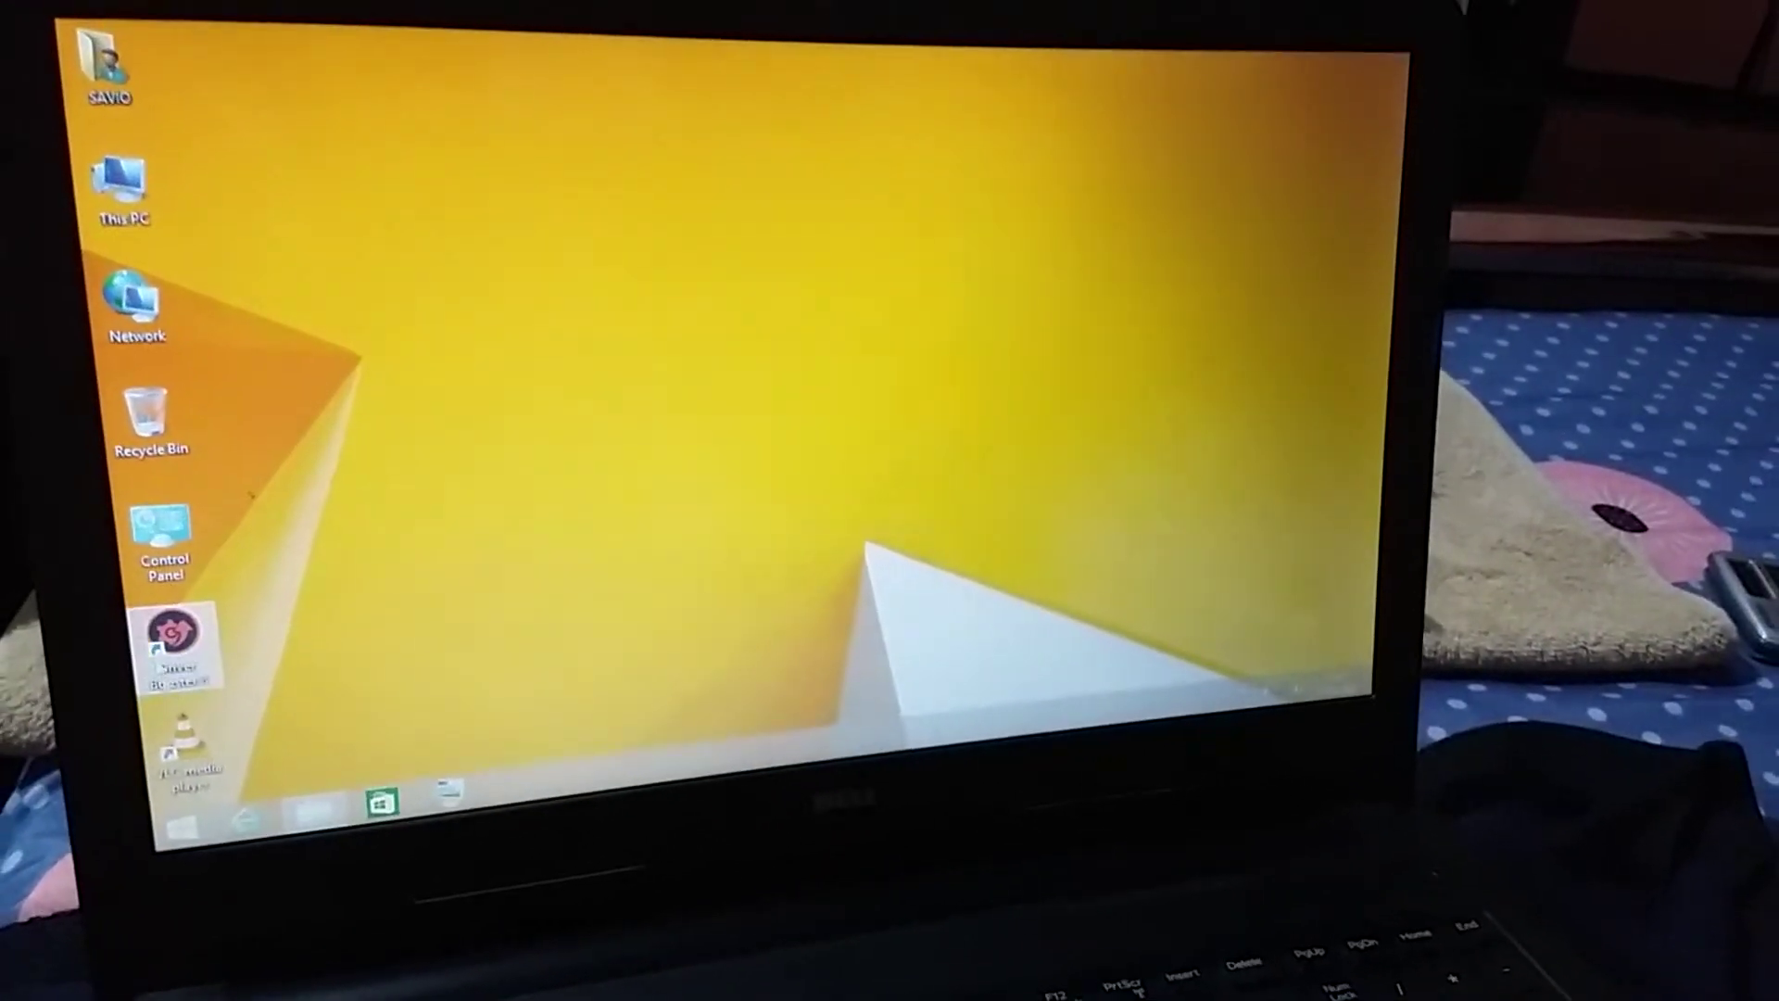
{"action": "left_click", "coordinate": [180, 751]}
{"action": "right_click", "coordinate": [215, 734]}
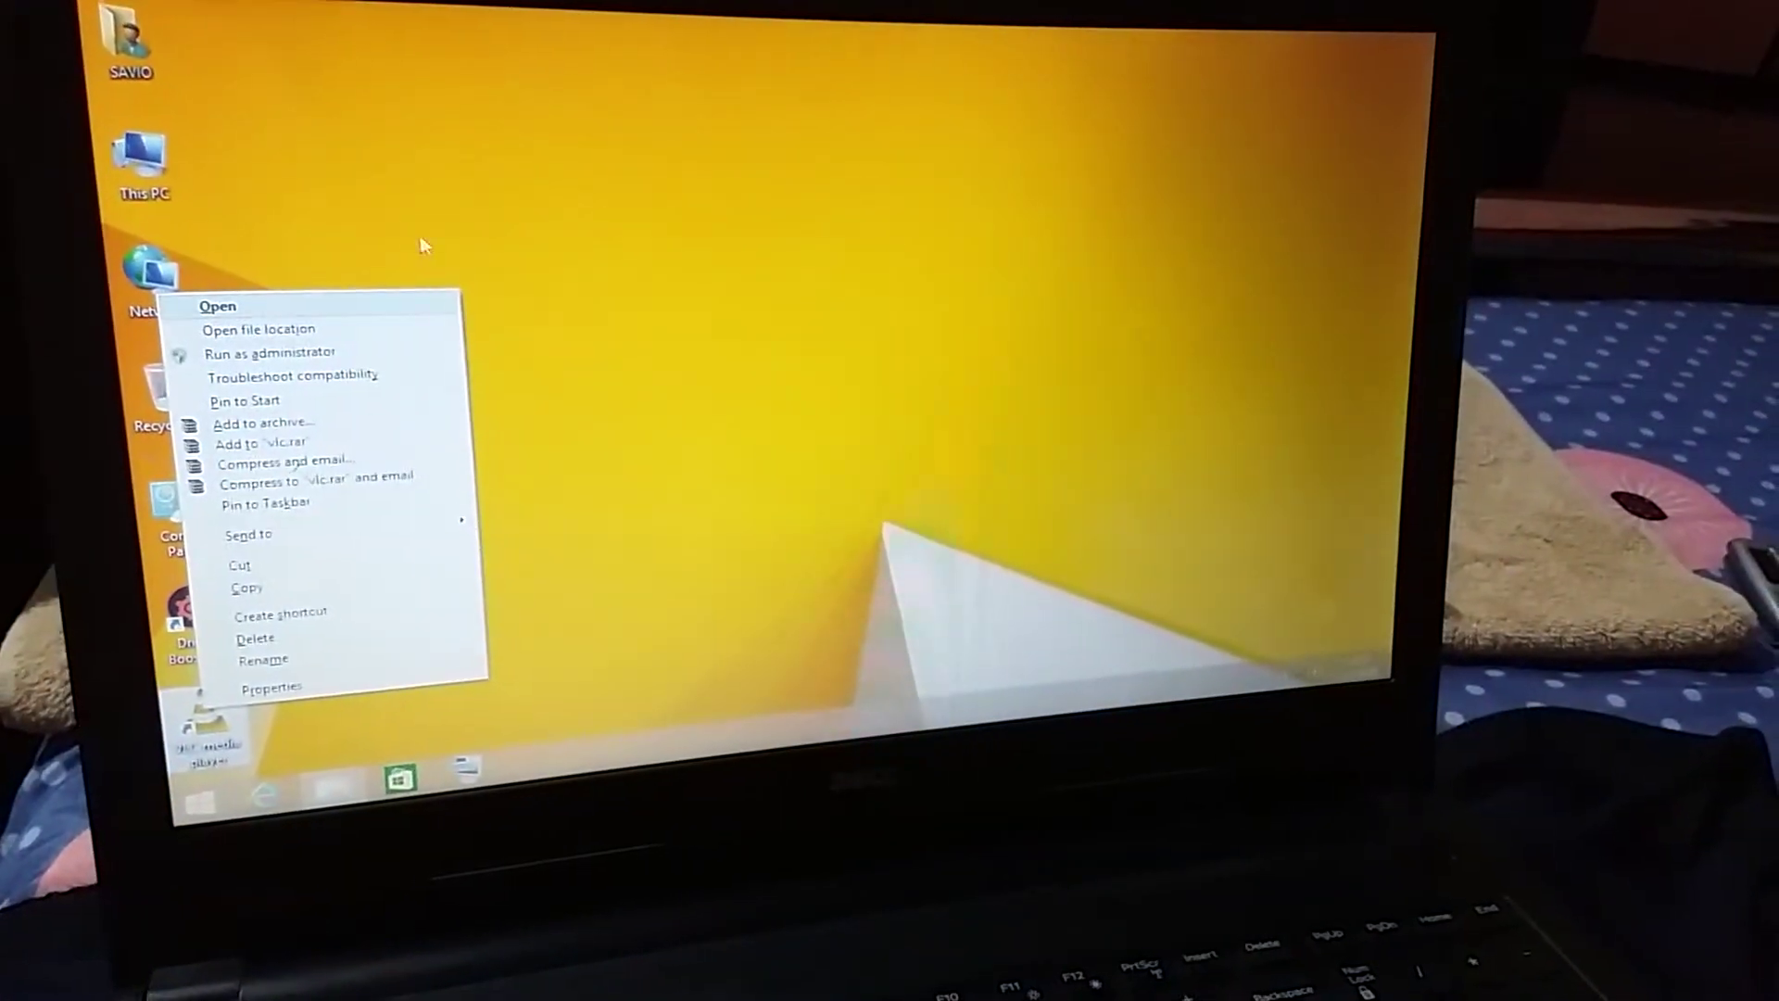
{"action": "left_click", "coordinate": [254, 317]}
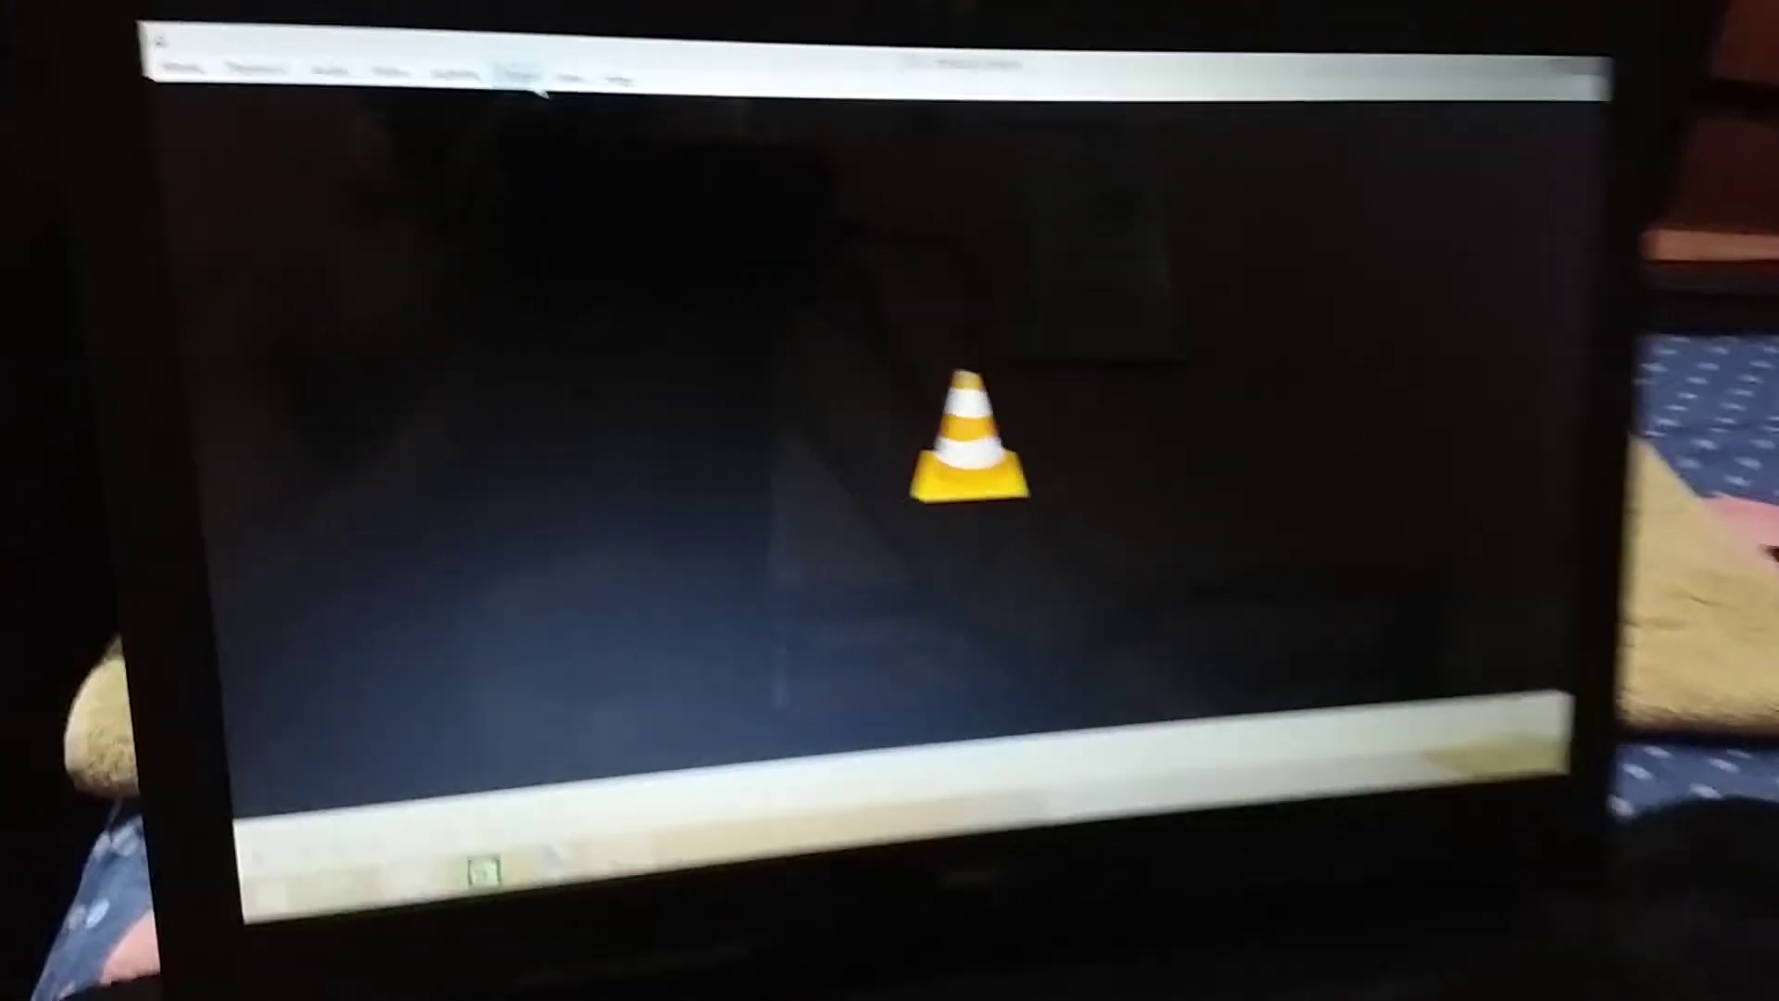
{"action": "left_click", "coordinate": [452, 33]}
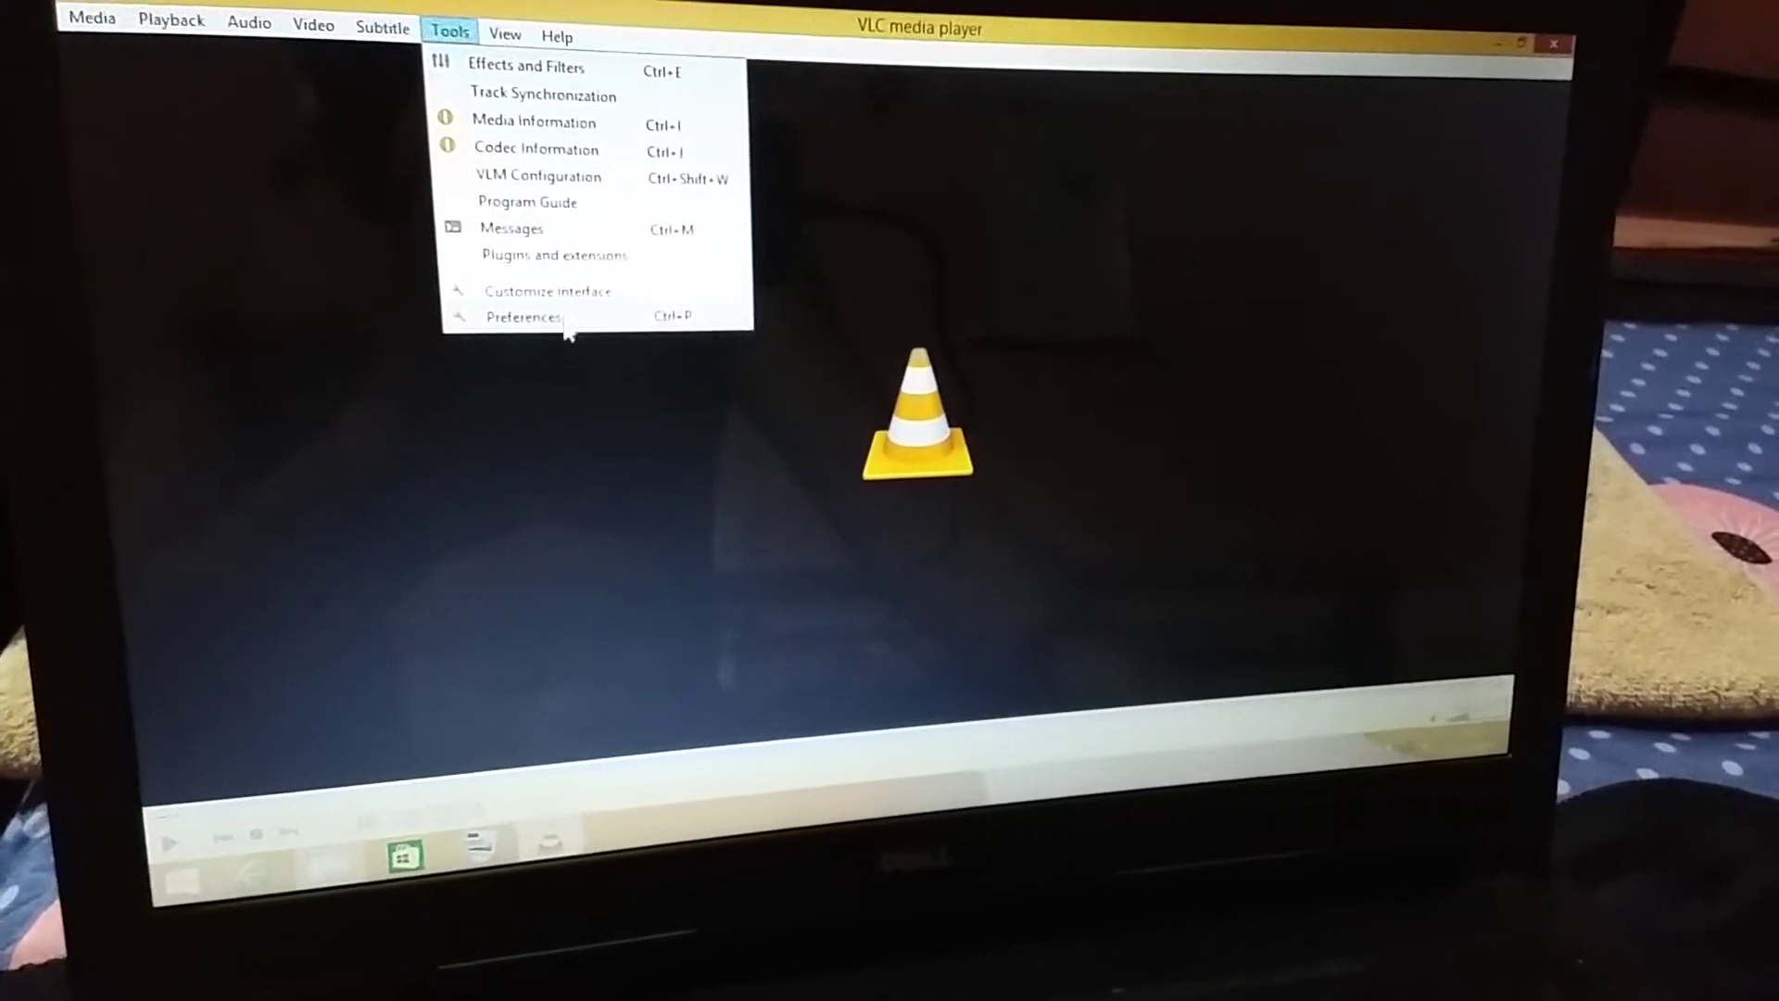
In Preferences > Input / Codecs, set Hardware-accelerated decoding to Disable
{"action": "left_click", "coordinate": [564, 331]}
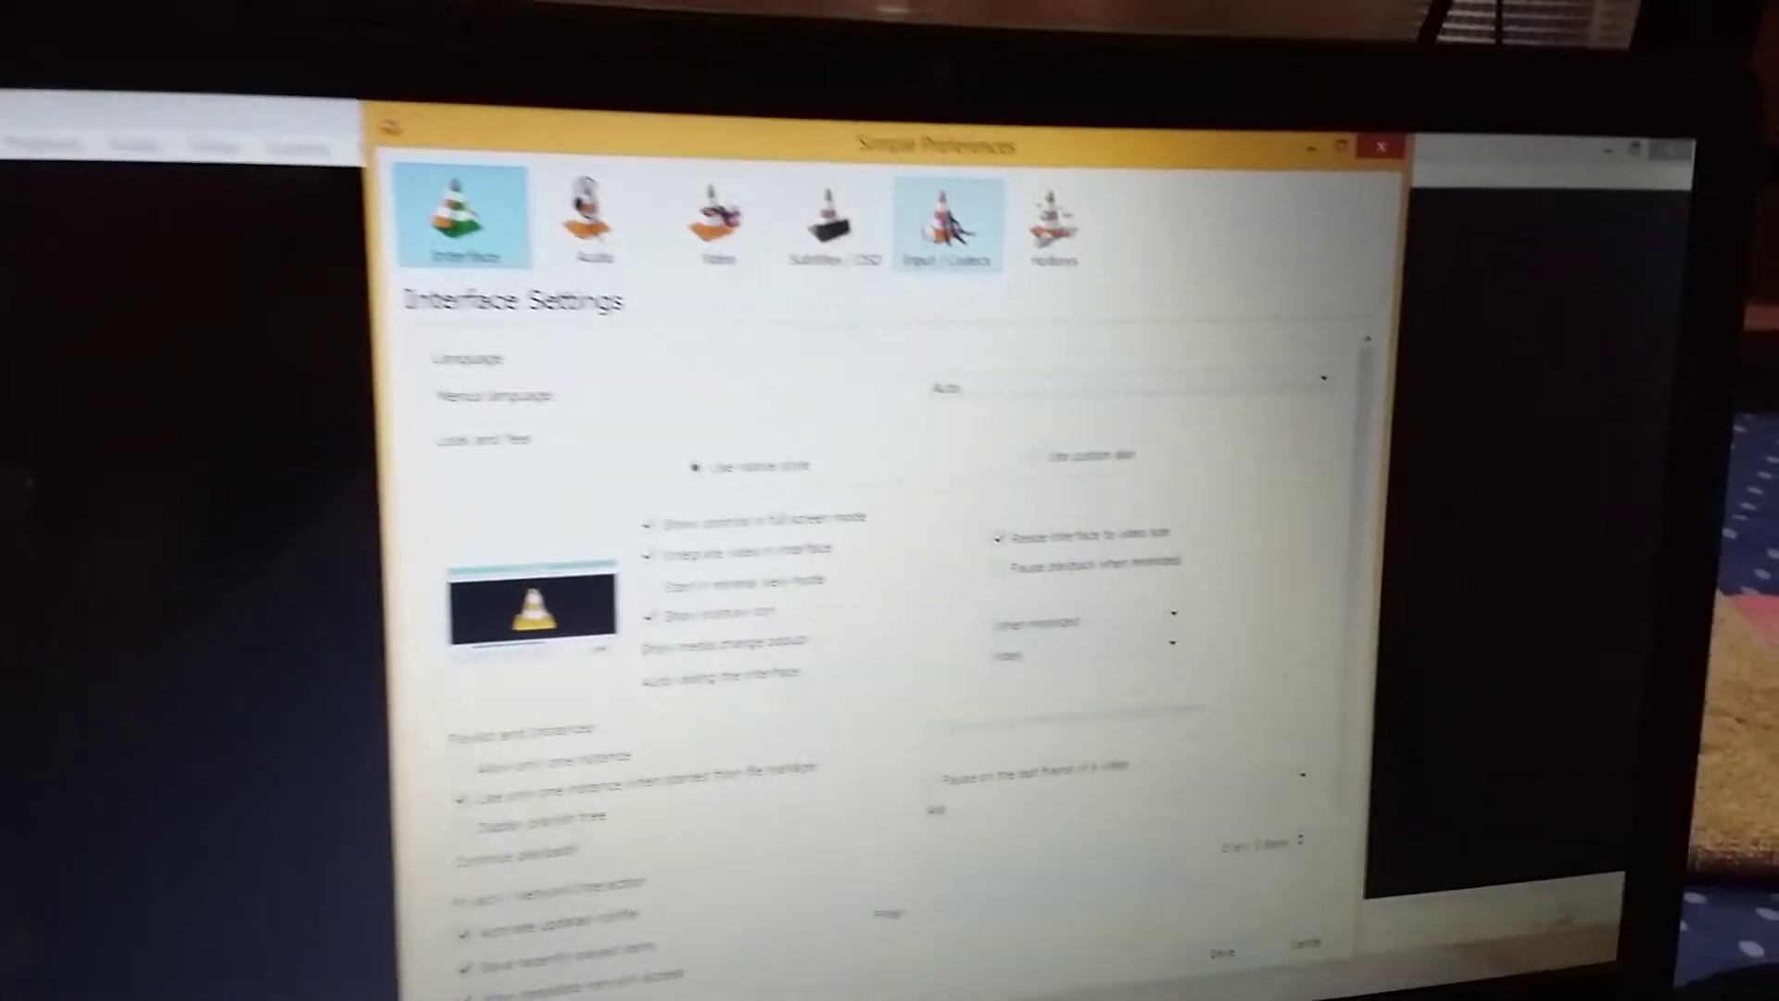
{"action": "left_click", "coordinate": [928, 199]}
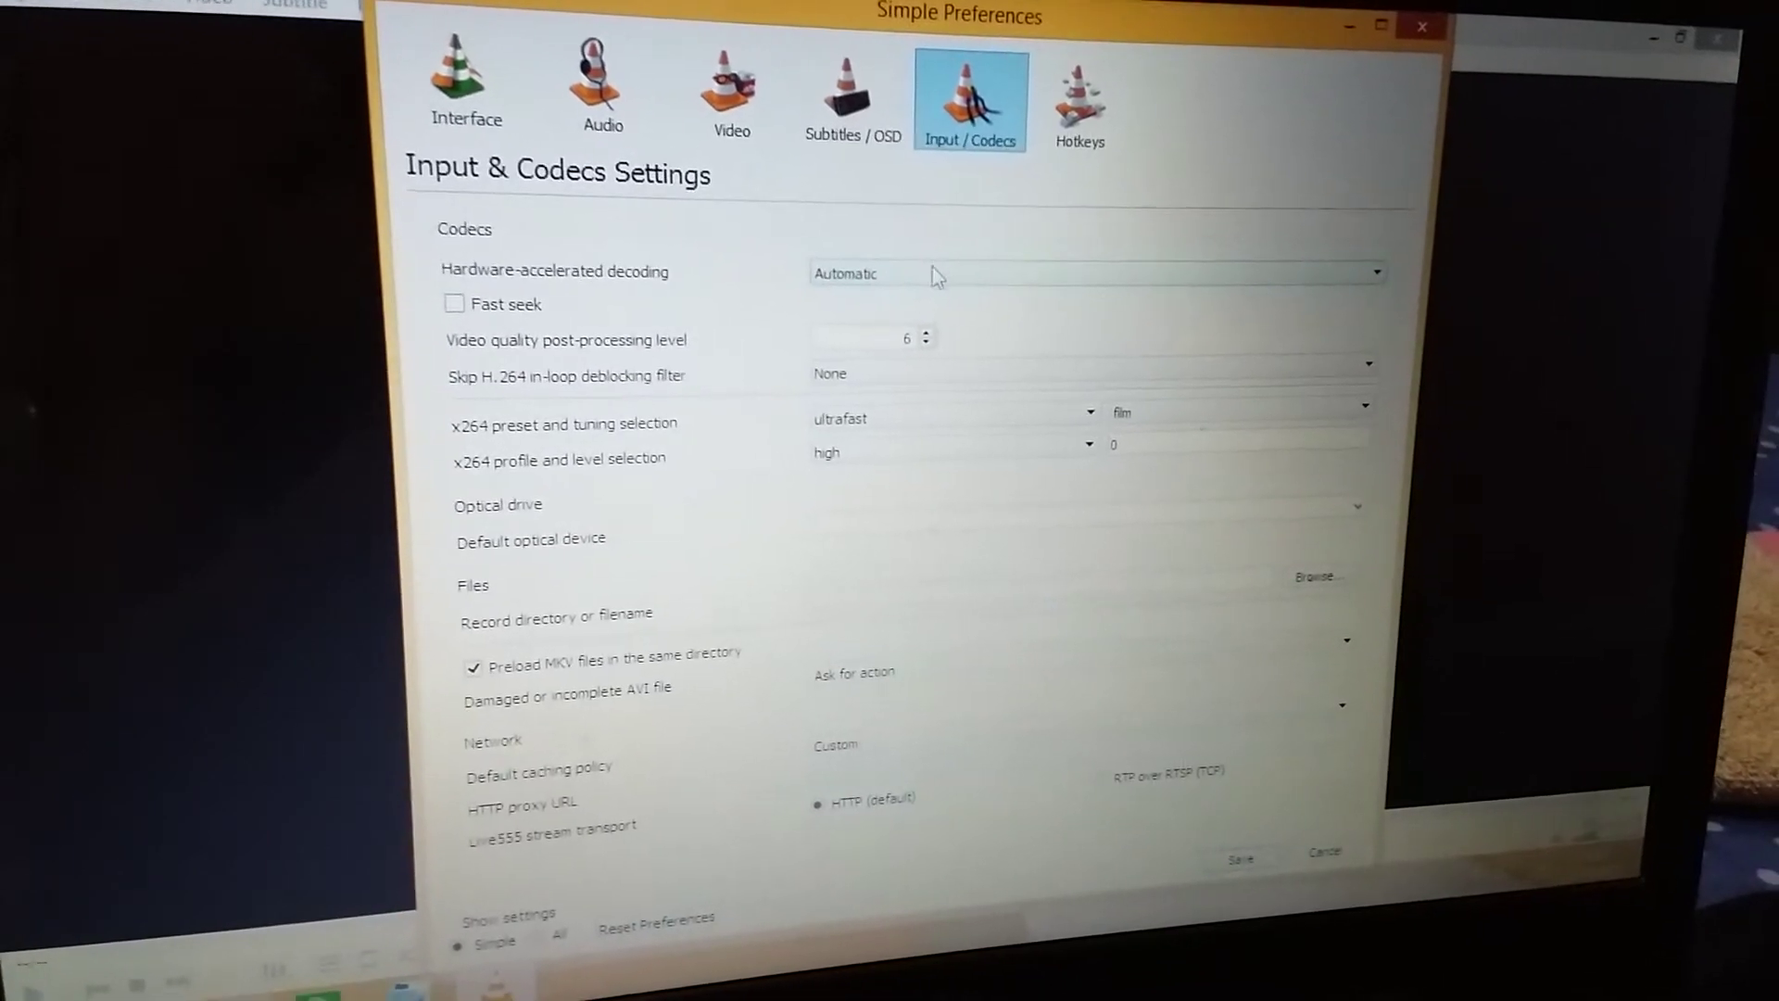
{"action": "left_click", "coordinate": [931, 272]}
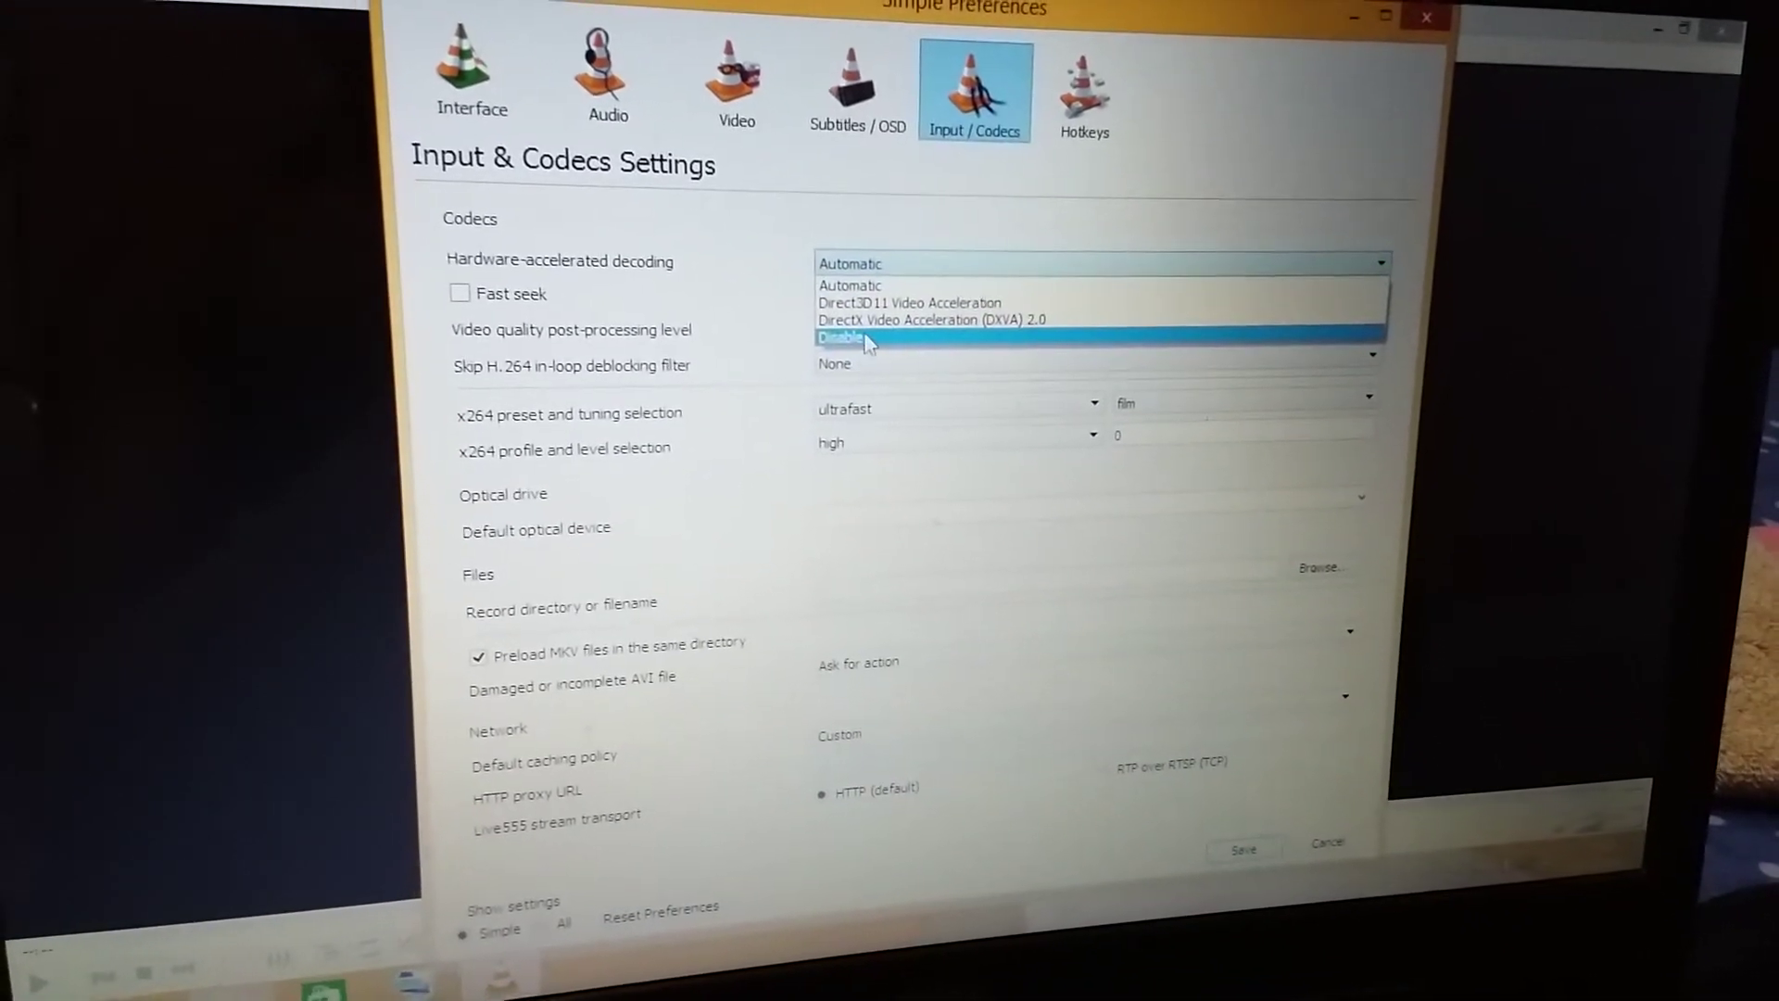
{"action": "left_click", "coordinate": [897, 345]}
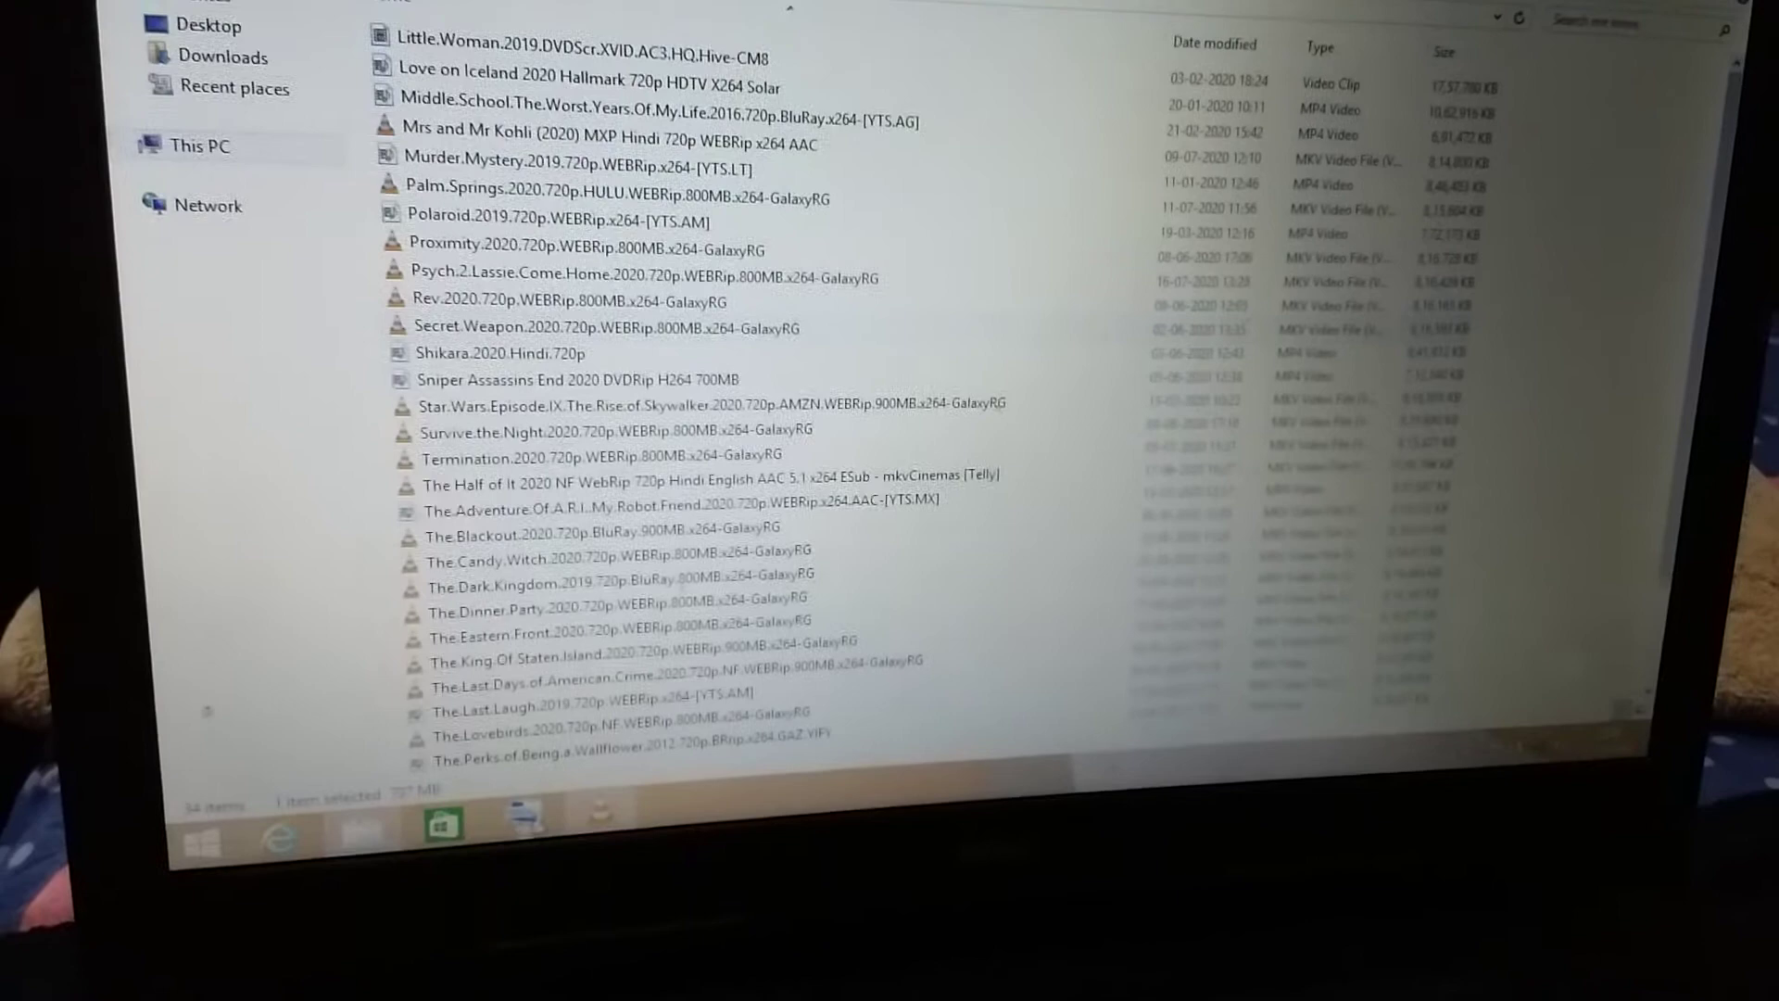
Start the Secret Weapon movie from the movies folder so it plays in VLC
{"action": "key", "text": "Return"}
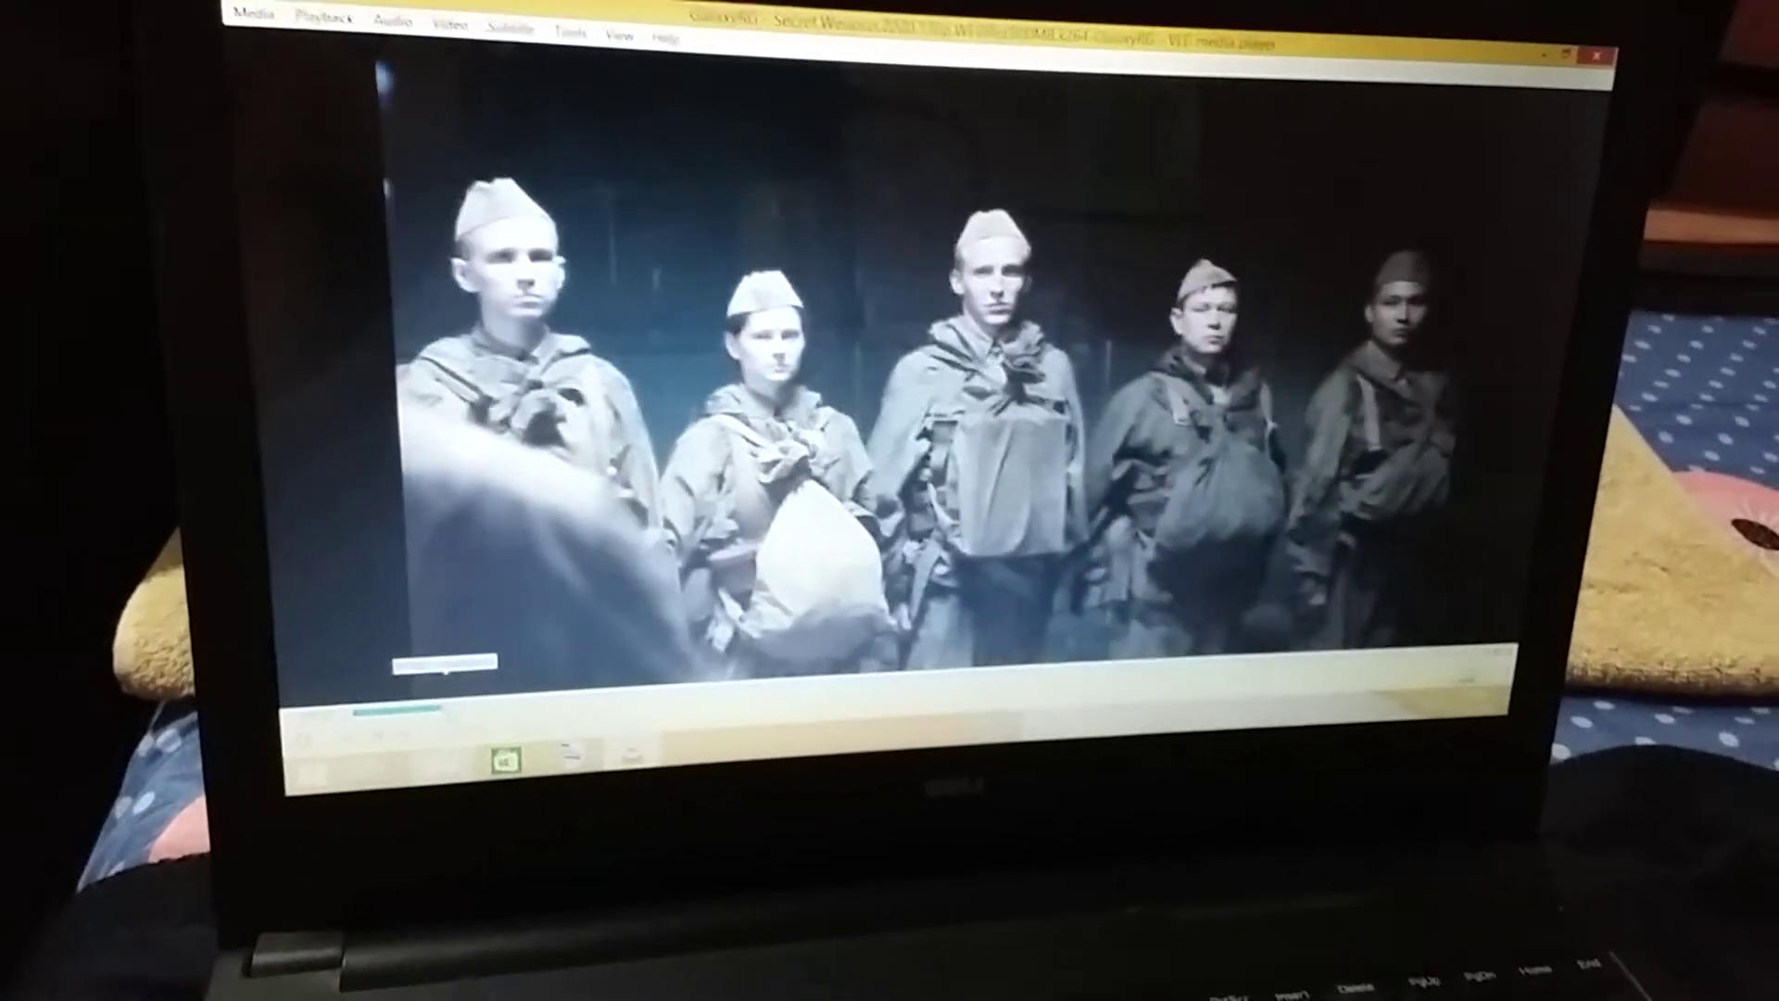
Skip forward in Secret Weapon to about nine minutes, playing glitch-free
{"action": "key", "text": "Right"}
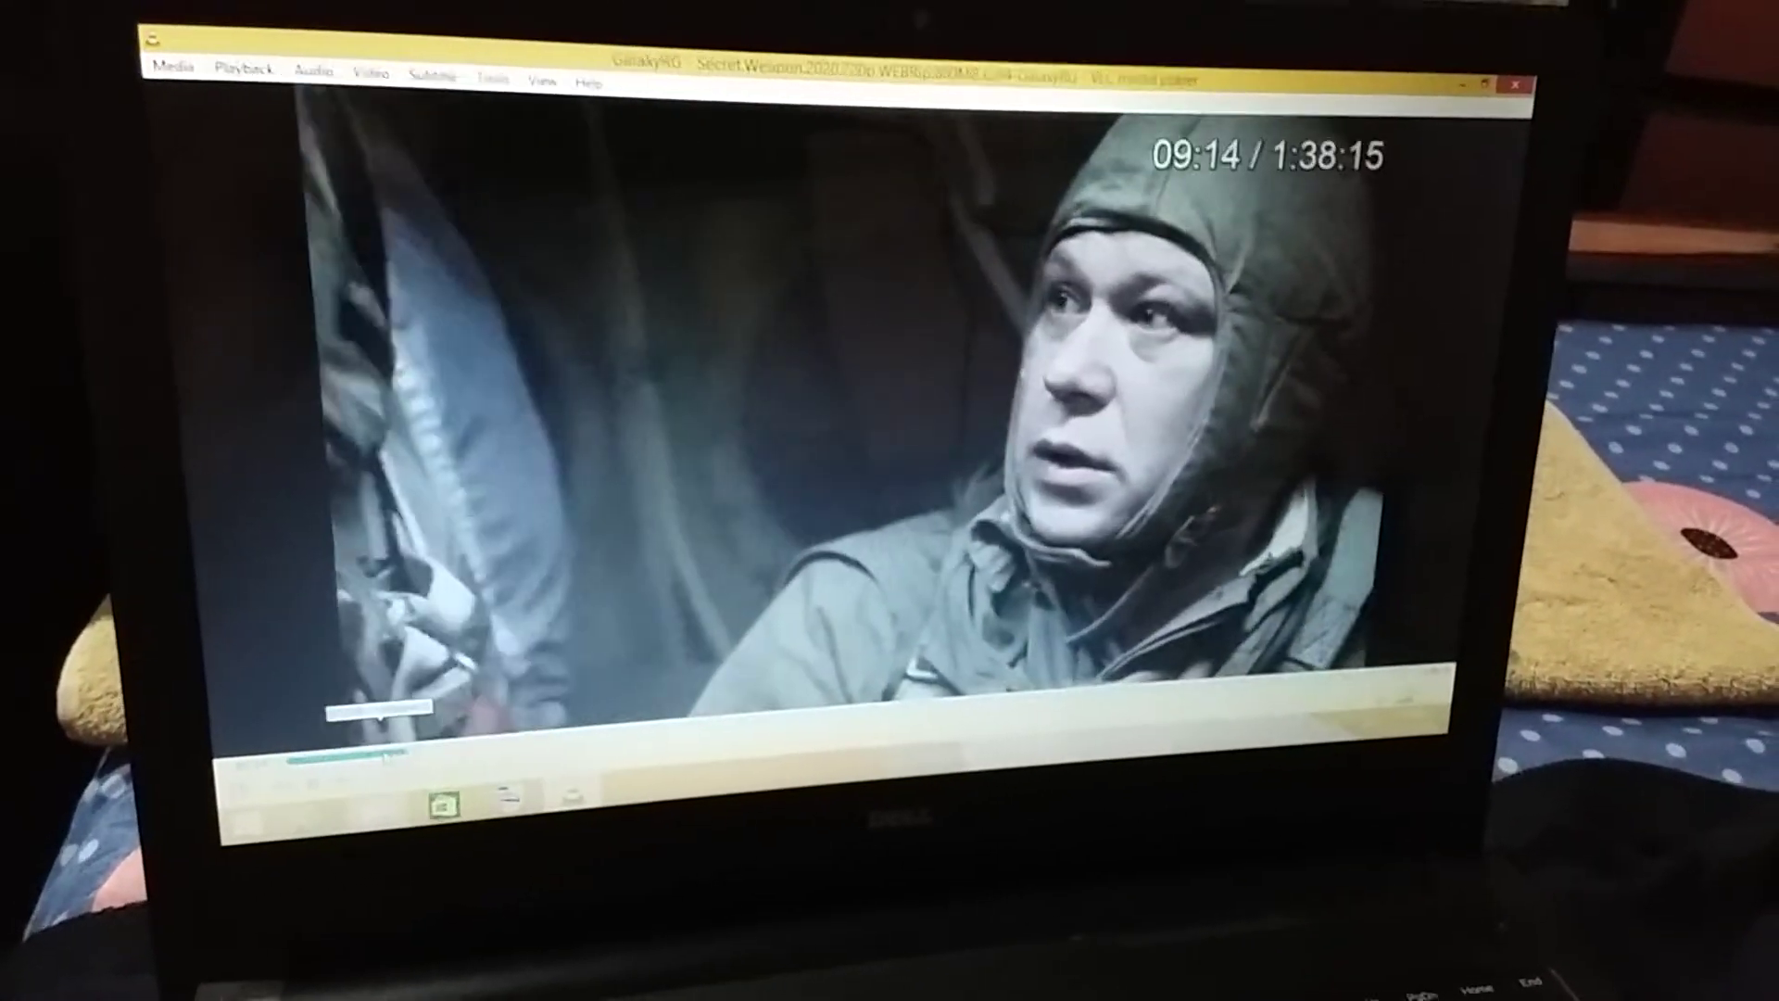